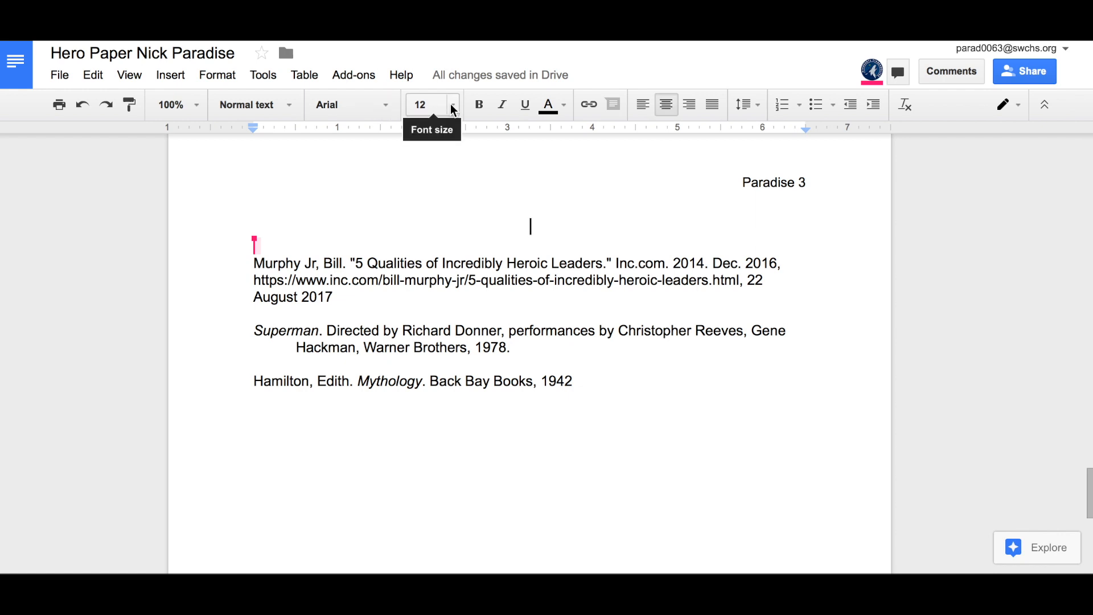
Step: Check the font list without changing the font, then return from the header to the body
click(370, 105)
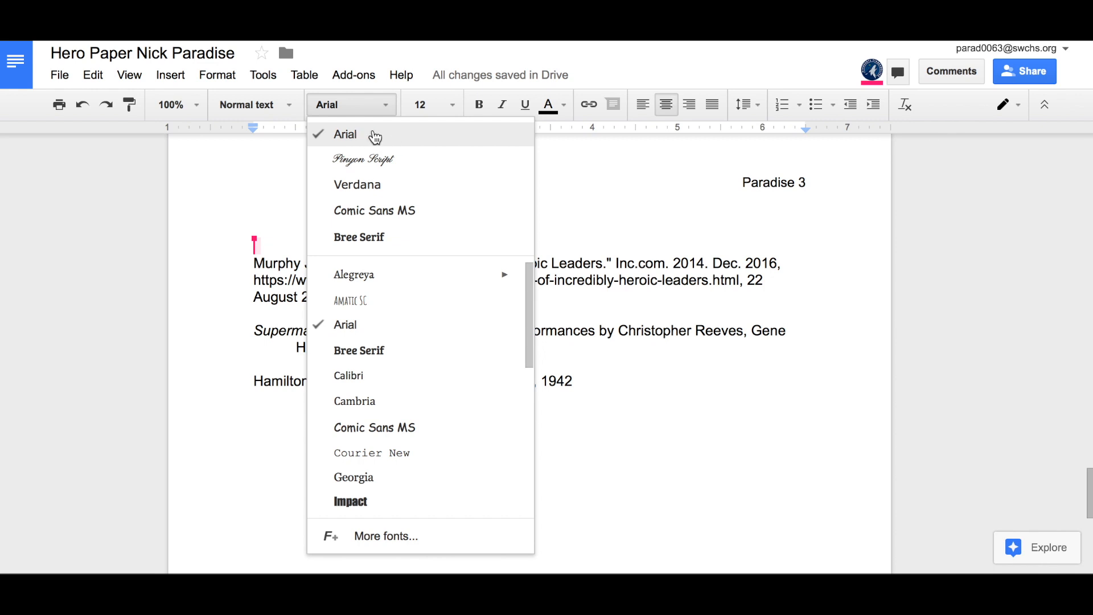
click(602, 149)
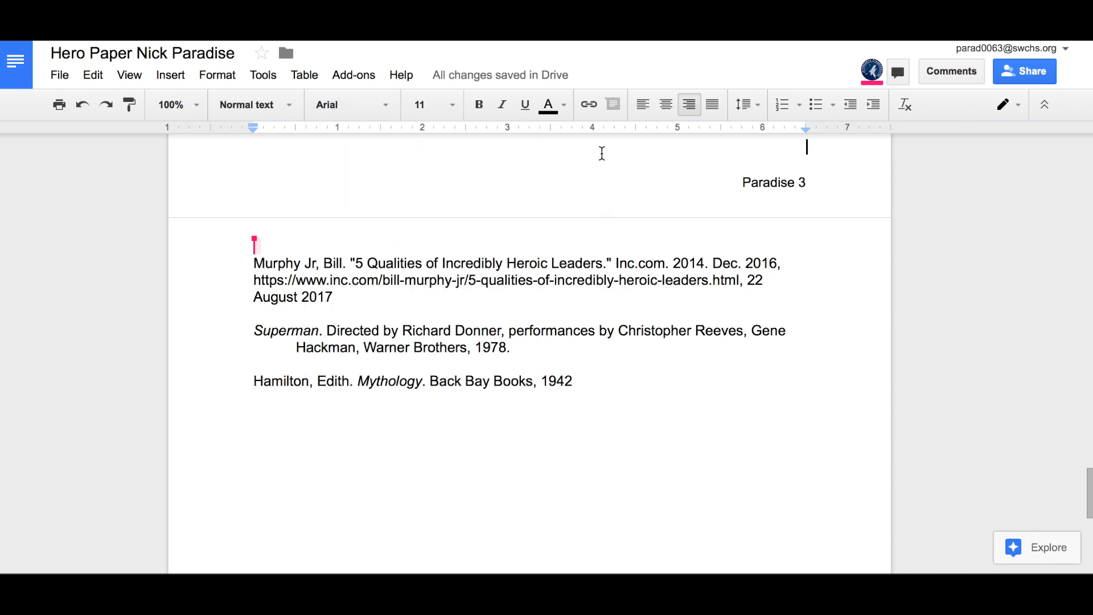
click(545, 246)
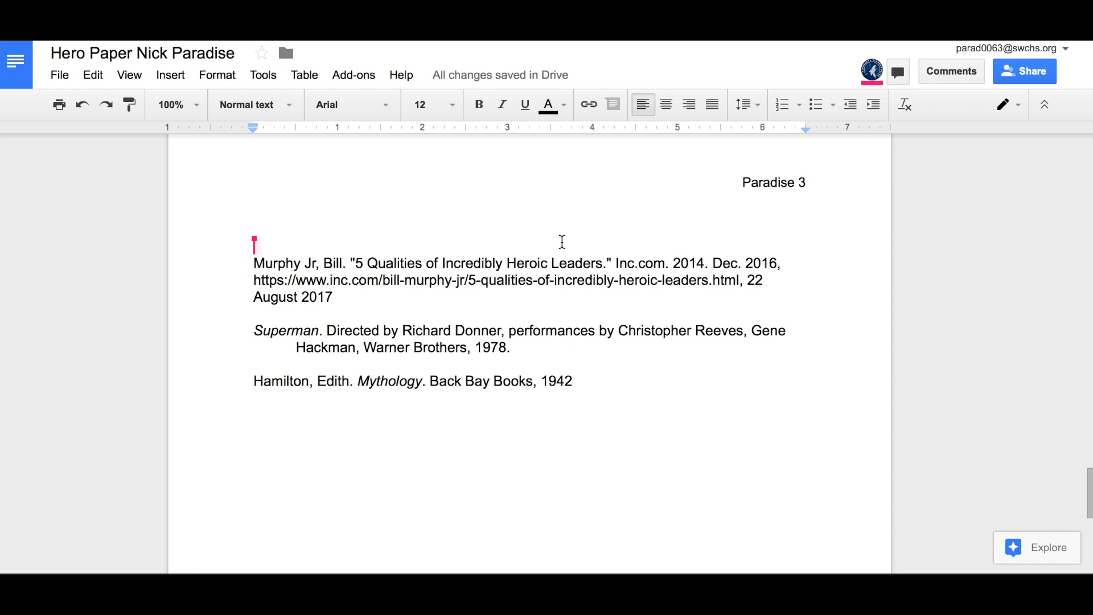
Step: Type a centred 'Works Cited' title on the empty top line and make it italic
click(674, 105)
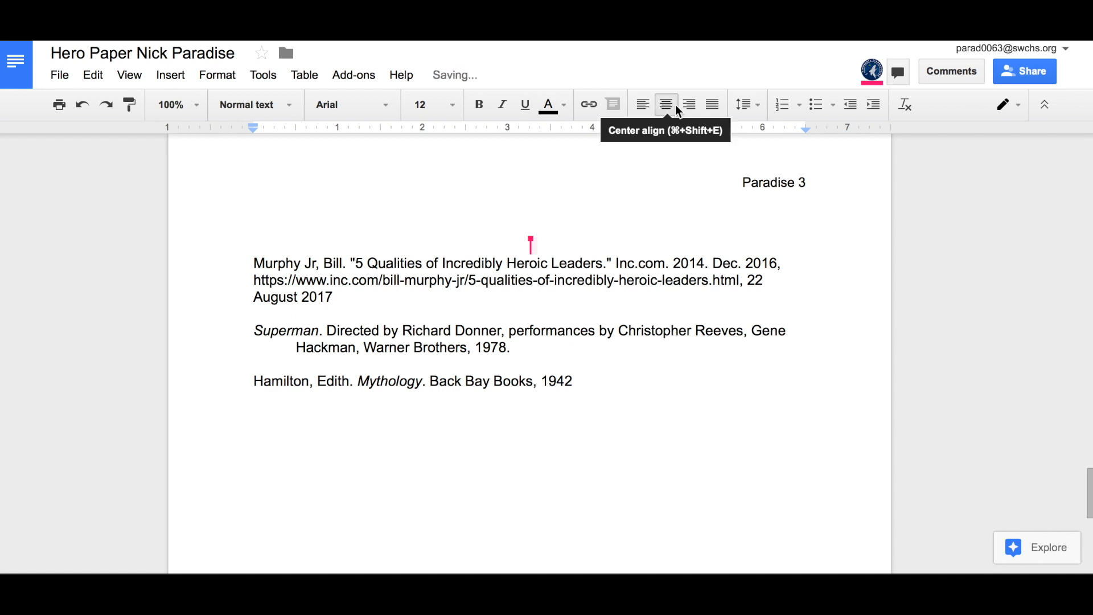
text(Work)
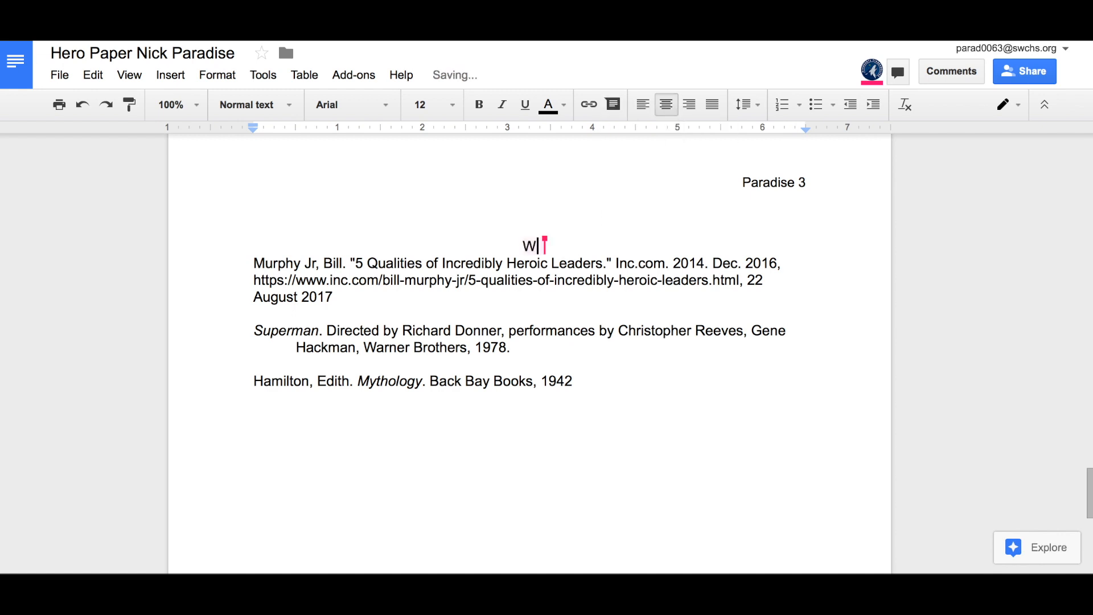
text(s Cited)
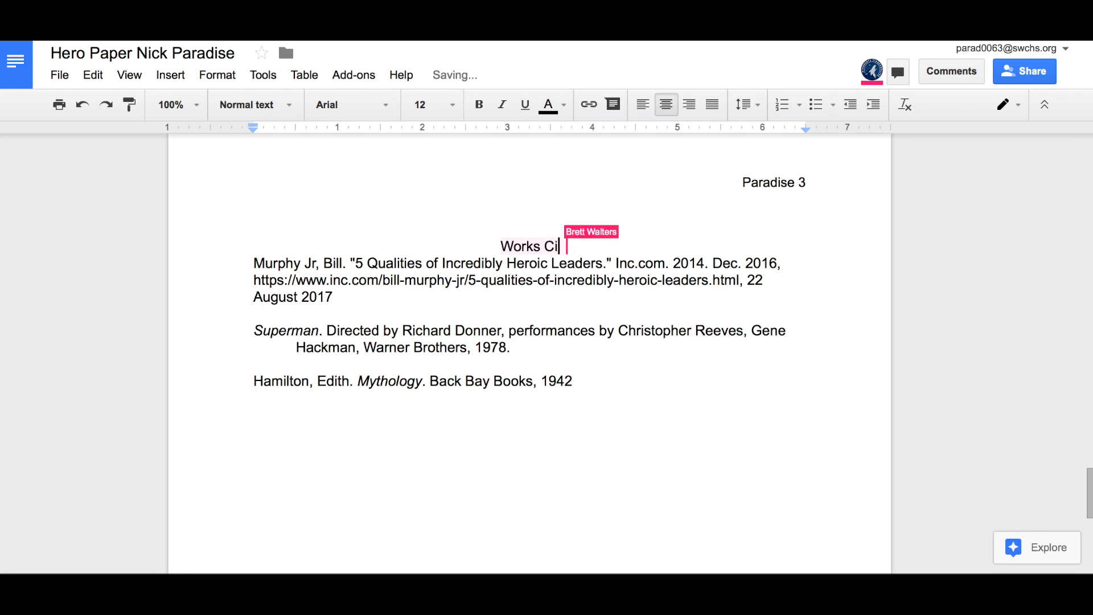
triple_click(544, 251)
click(502, 107)
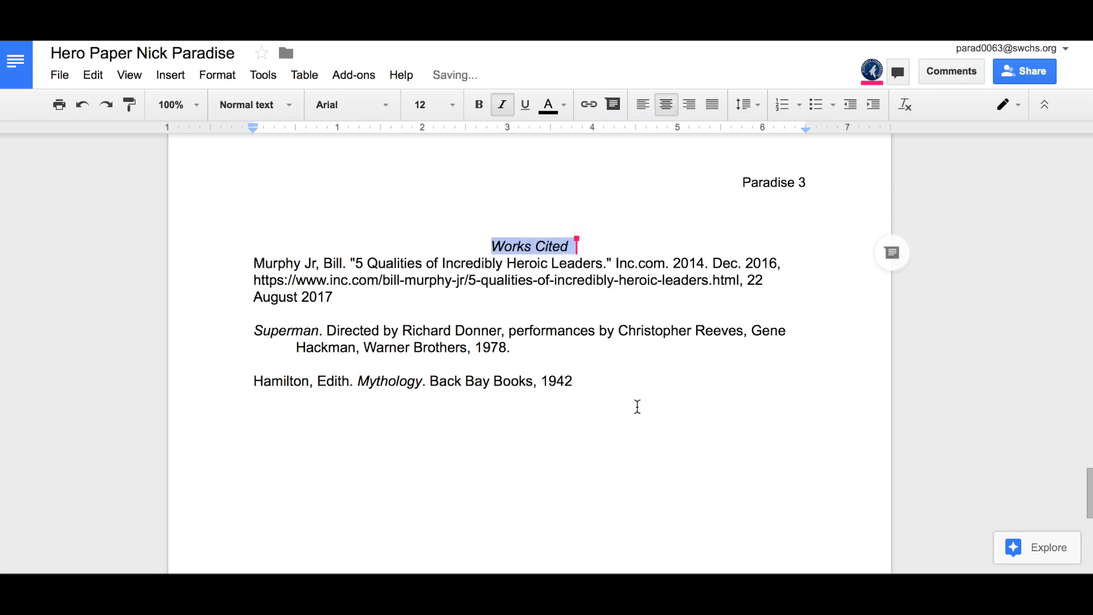
click(624, 383)
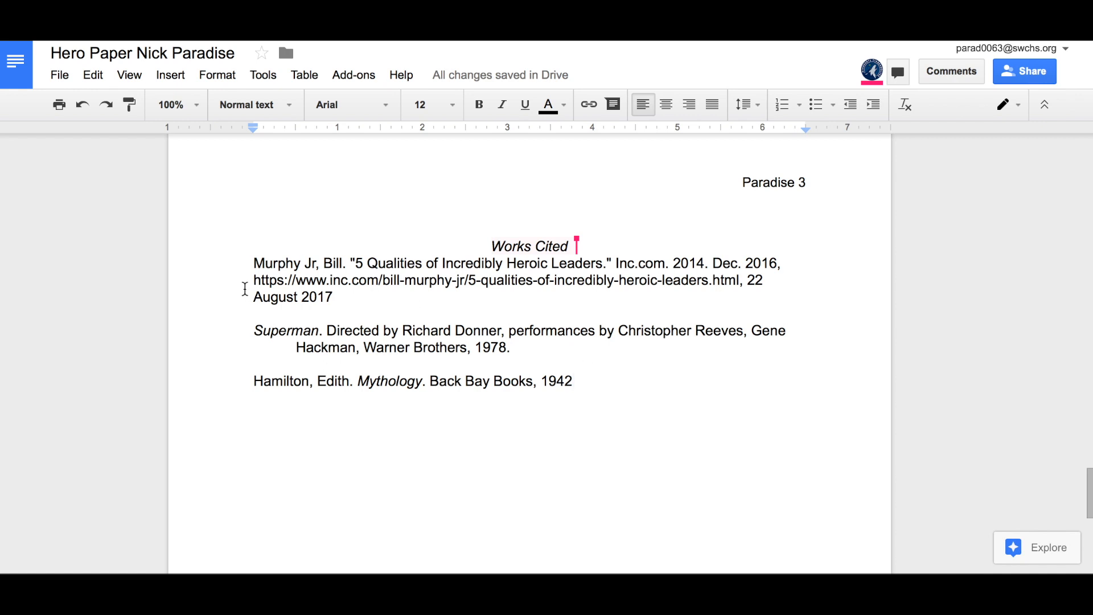
Step: Add a blank line below the Works Cited title
click(606, 244)
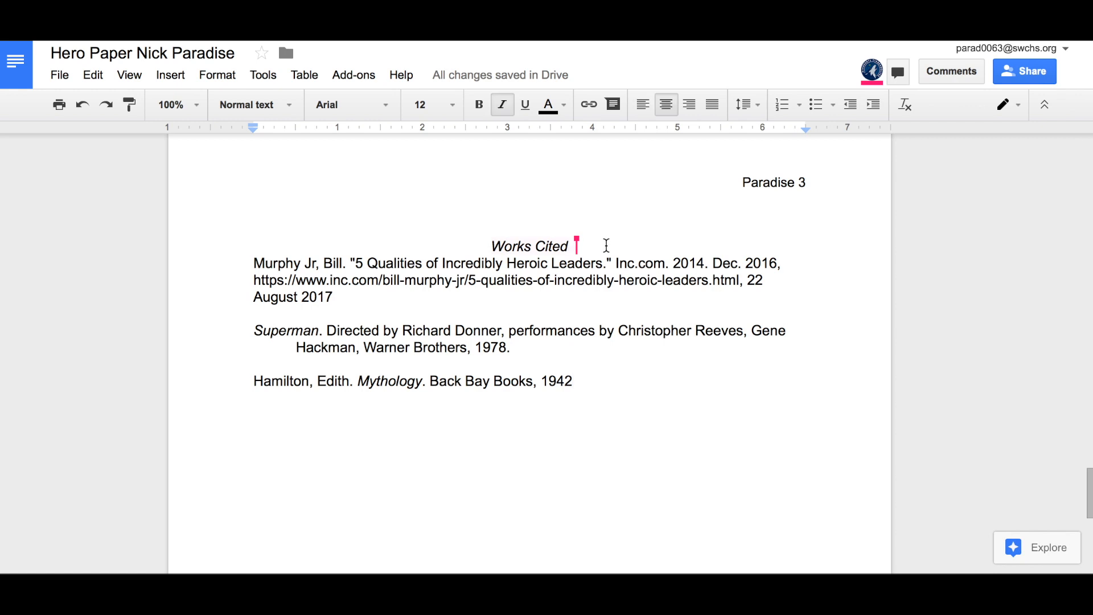
key(Return)
click(503, 312)
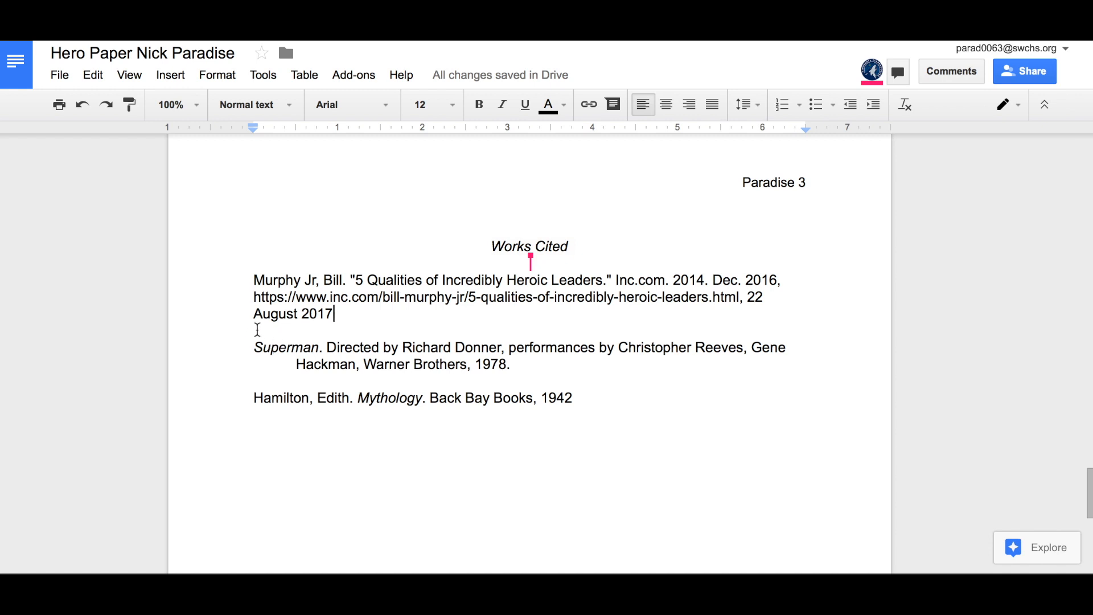
Step: Paste a copy of the Murphy Jr. citation on a new line below the Hamilton entry
triple_click(277, 299)
key(ctrl+c)
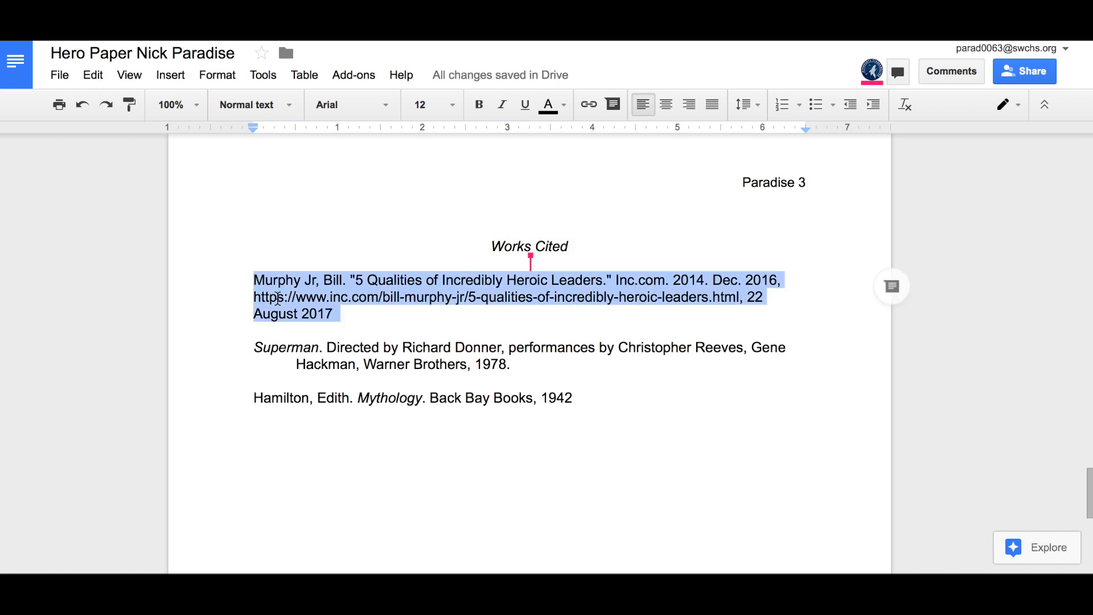
click(605, 397)
key(Return)
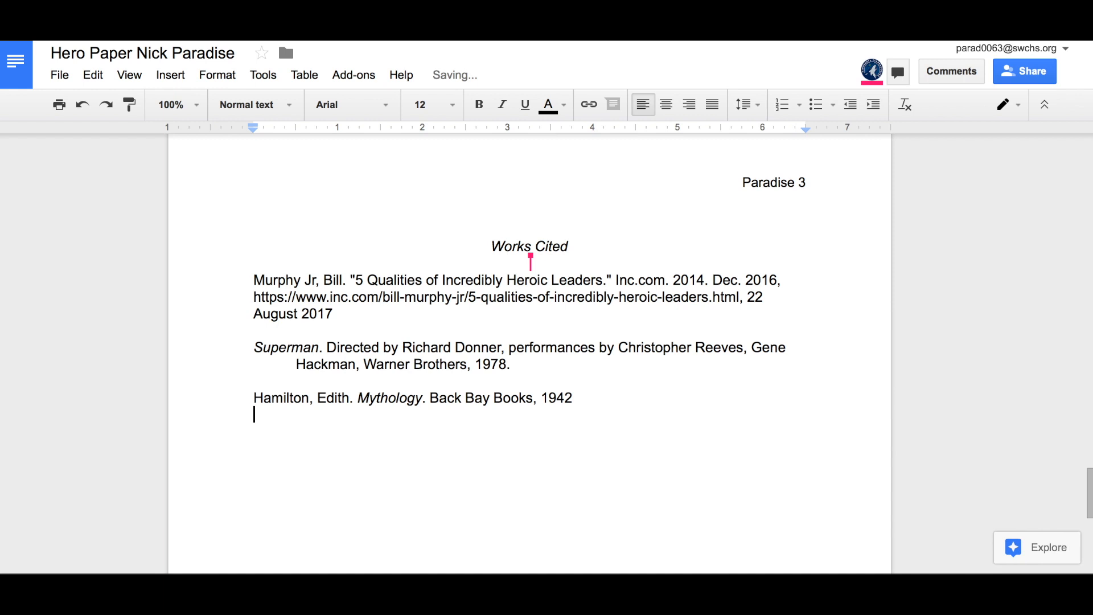
key(ctrl+v)
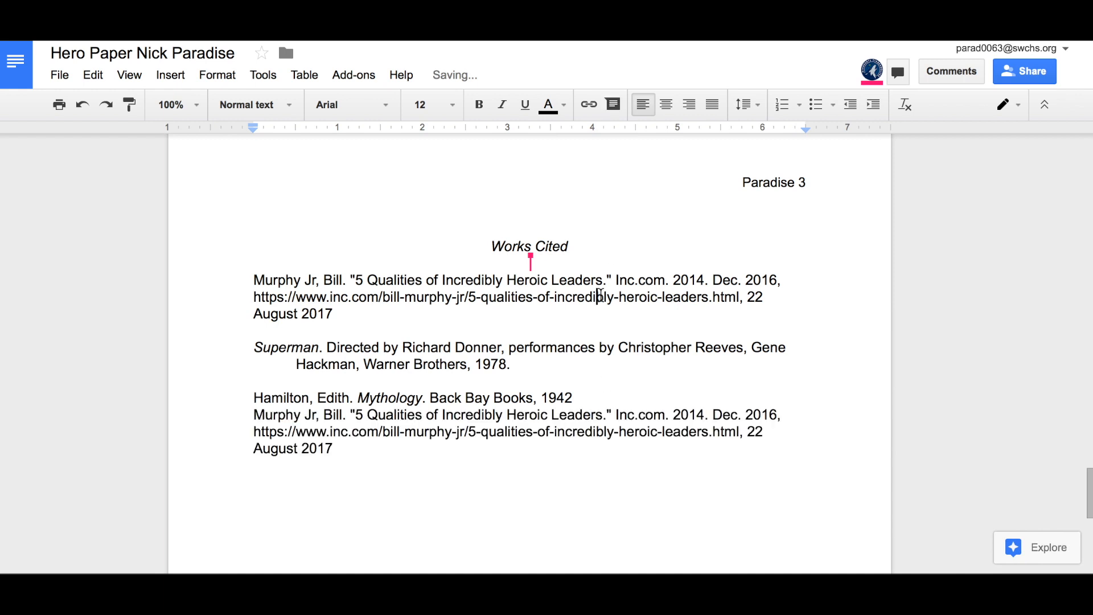
Step: Delete the original Murphy Jr. citation and add a blank line before the pasted copy
triple_click(600, 295)
key(BackSpace)
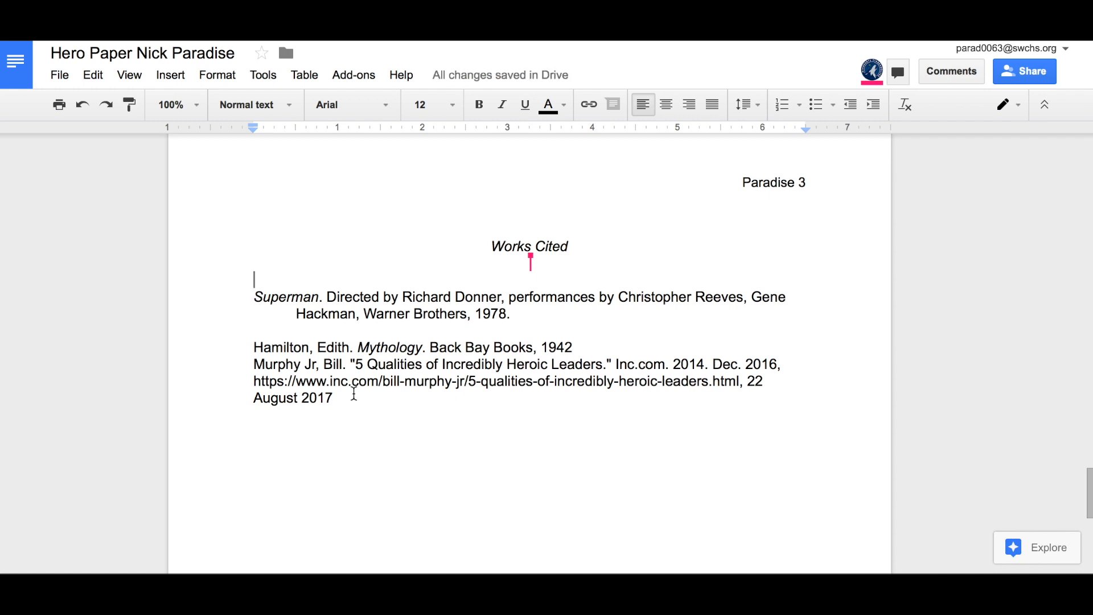
key(BackSpace)
click(246, 345)
key(Return)
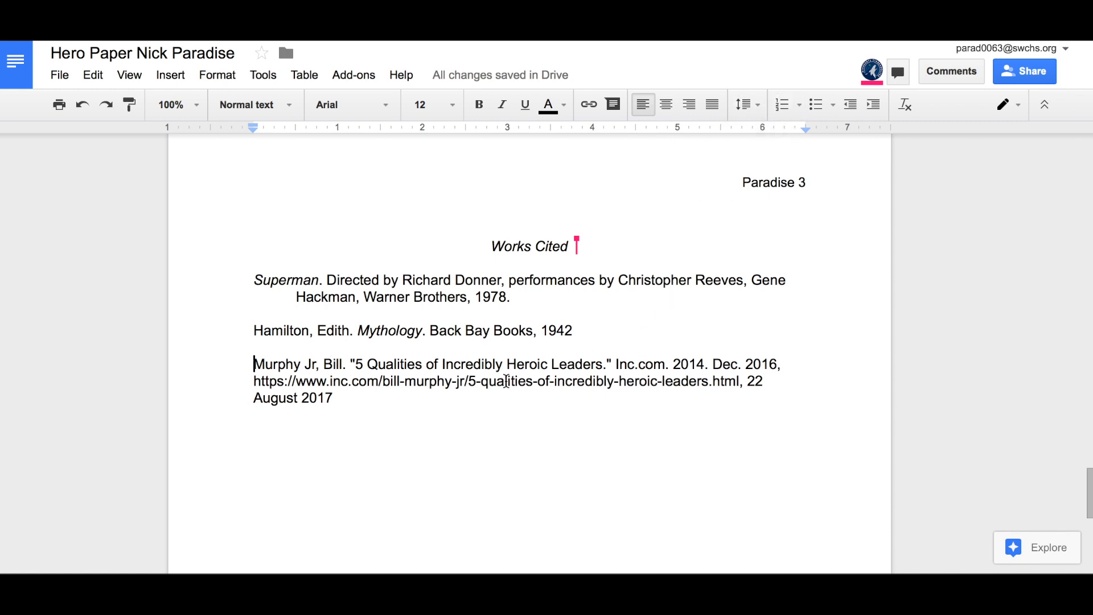
click(246, 278)
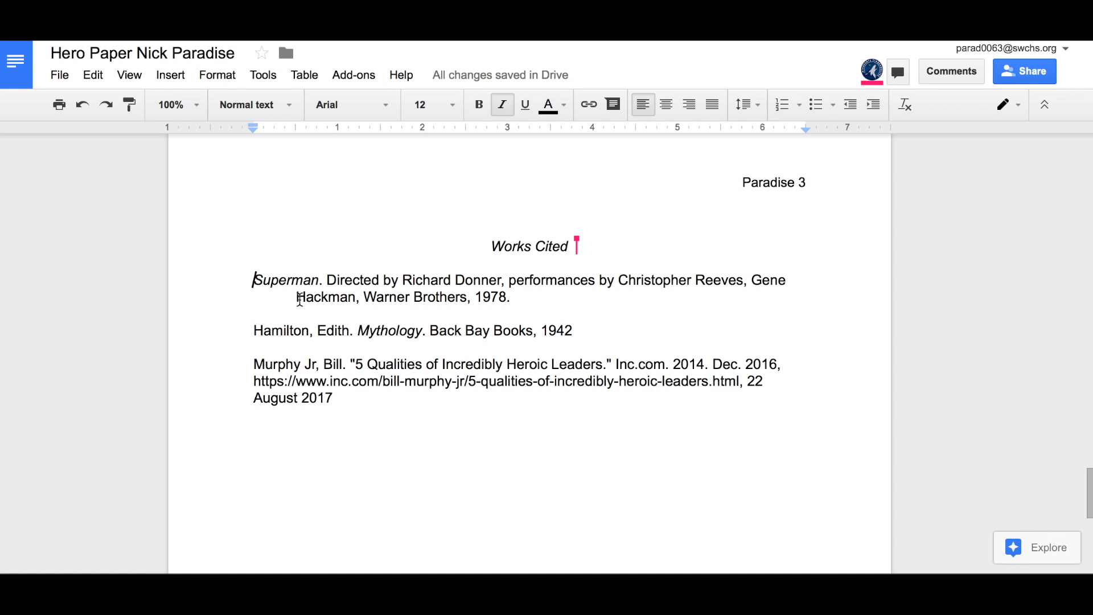
Step: Remove the first-line indent from the Murphy Inc.com article entry
click(252, 382)
key(Tab)
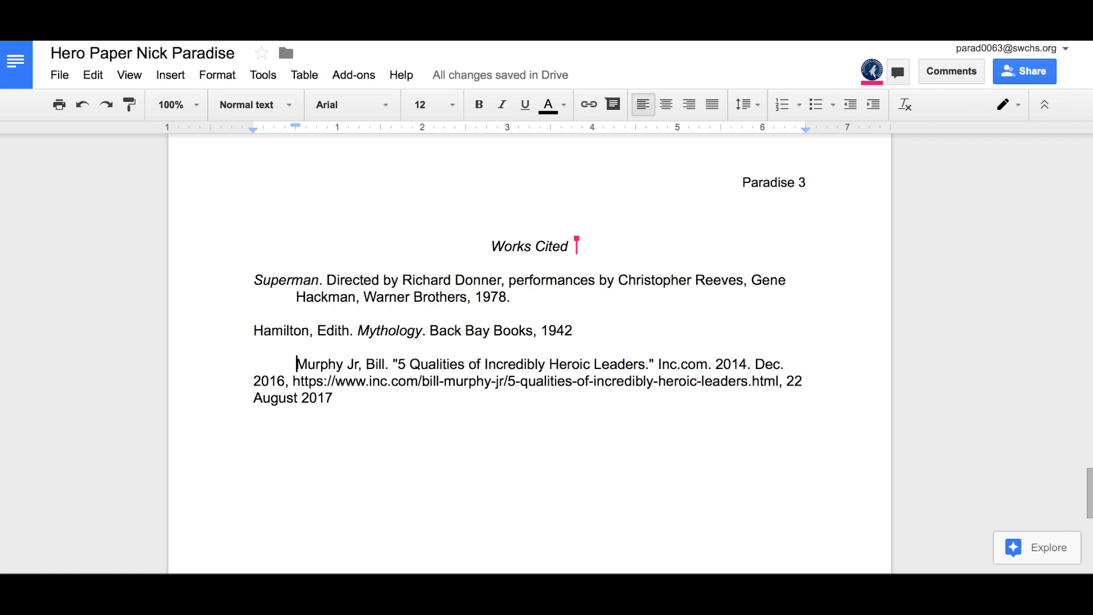
key(BackSpace)
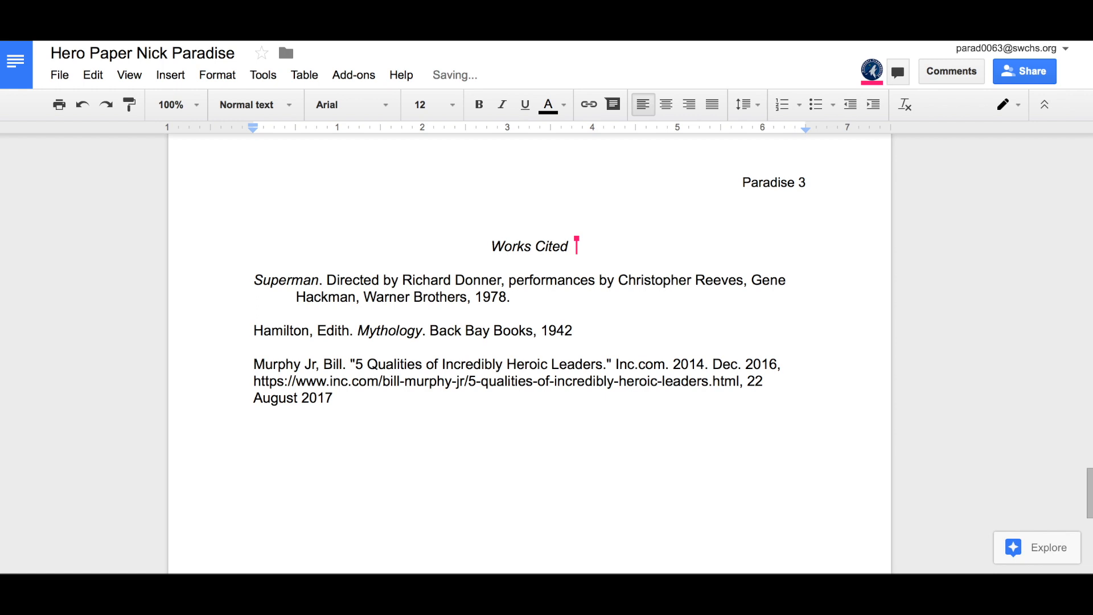
Step: Repeatedly try a Tab indent on the article's first line and remove it again
click(254, 380)
key(Up)
key(Tab)
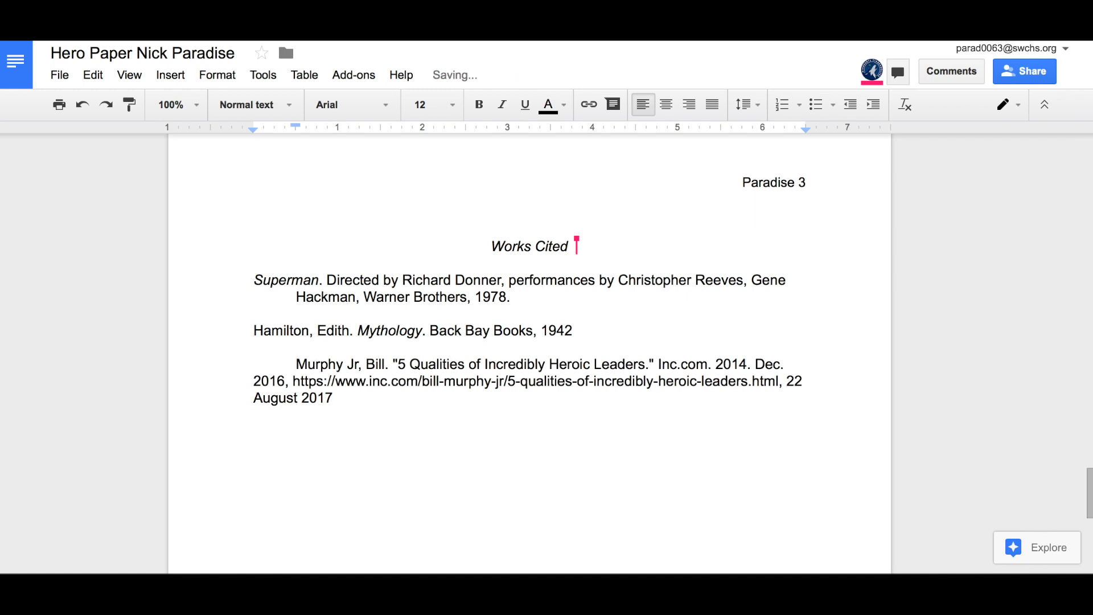
key(BackSpace)
click(255, 381)
key(Up)
key(Tab)
key(BackSpace)
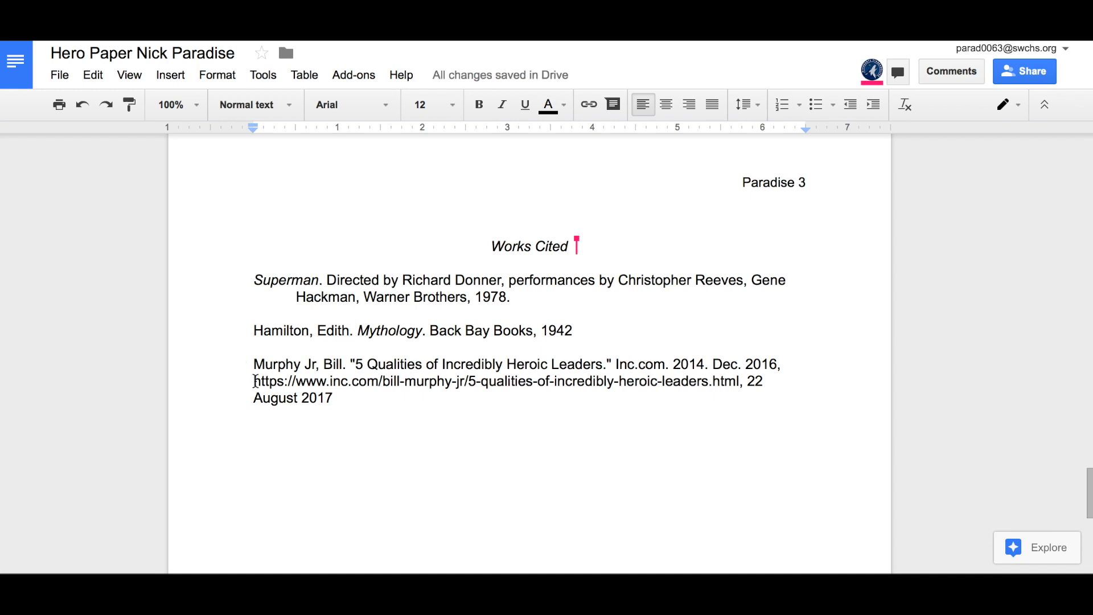
key(Tab)
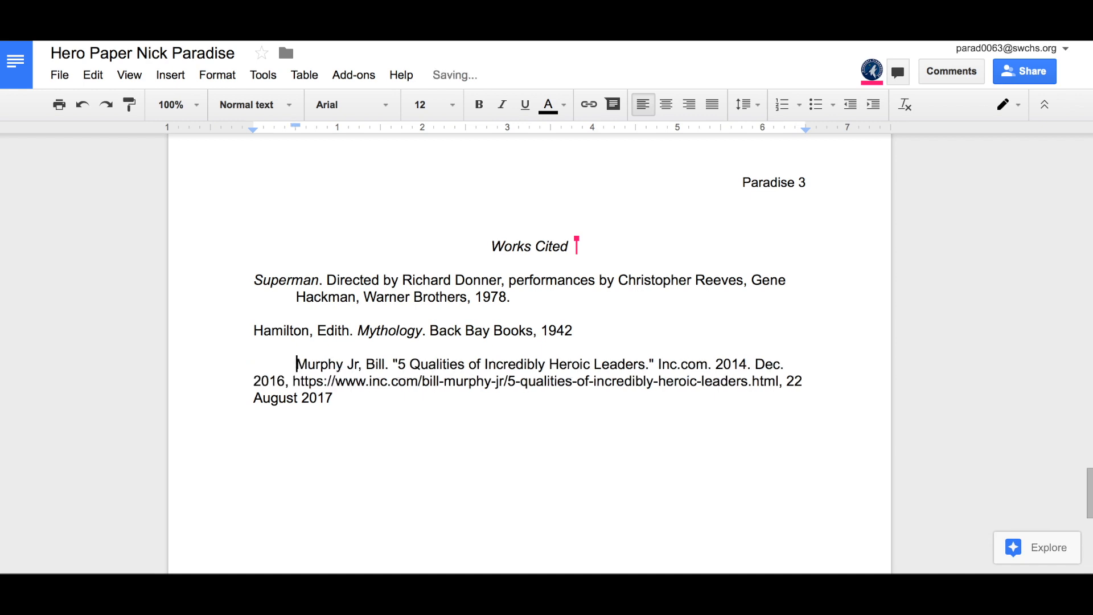
key(BackSpace)
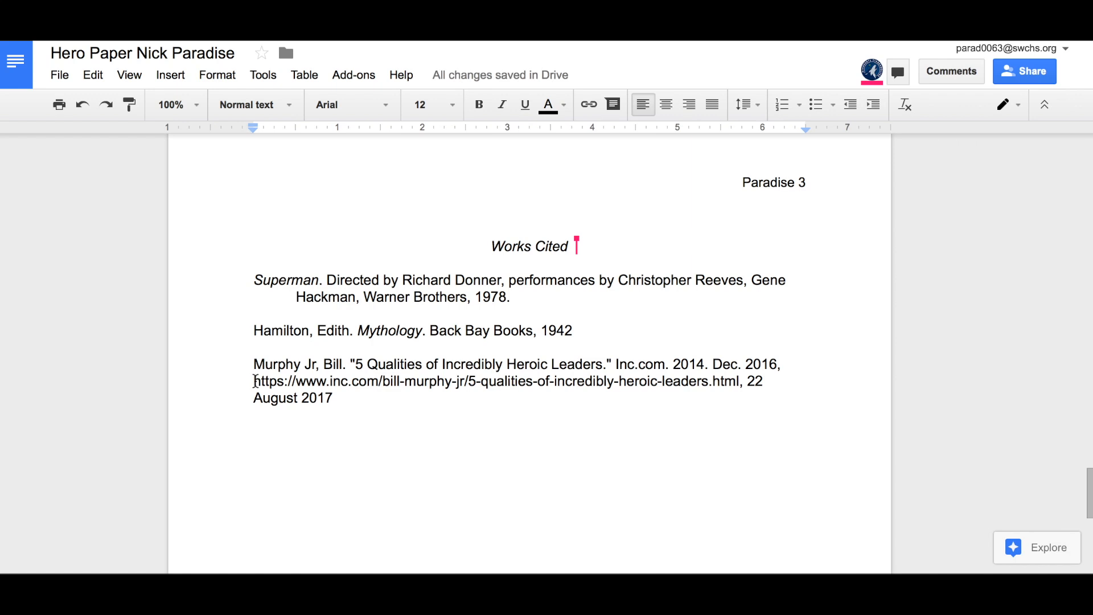
key(Tab)
key(BackSpace)
key(Tab)
key(BackSpace)
Step: Restore the URL line break and indent the Murphy entry's URL line one level
key(BackSpace)
key(Return)
key(BackSpace)
key(Tab)
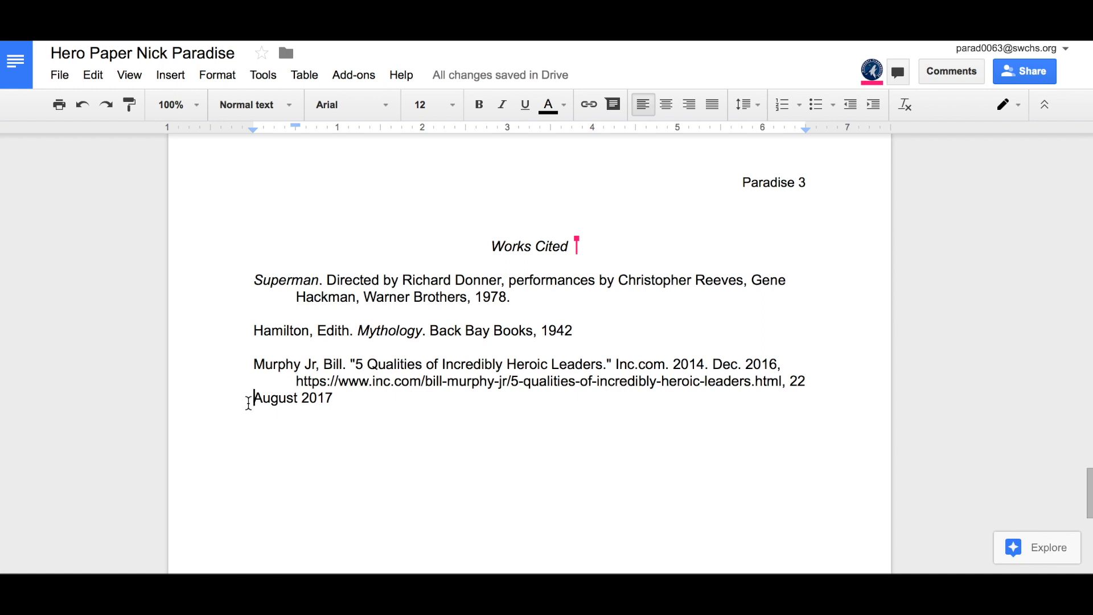
key(Up)
key(Tab)
key(BackSpace)
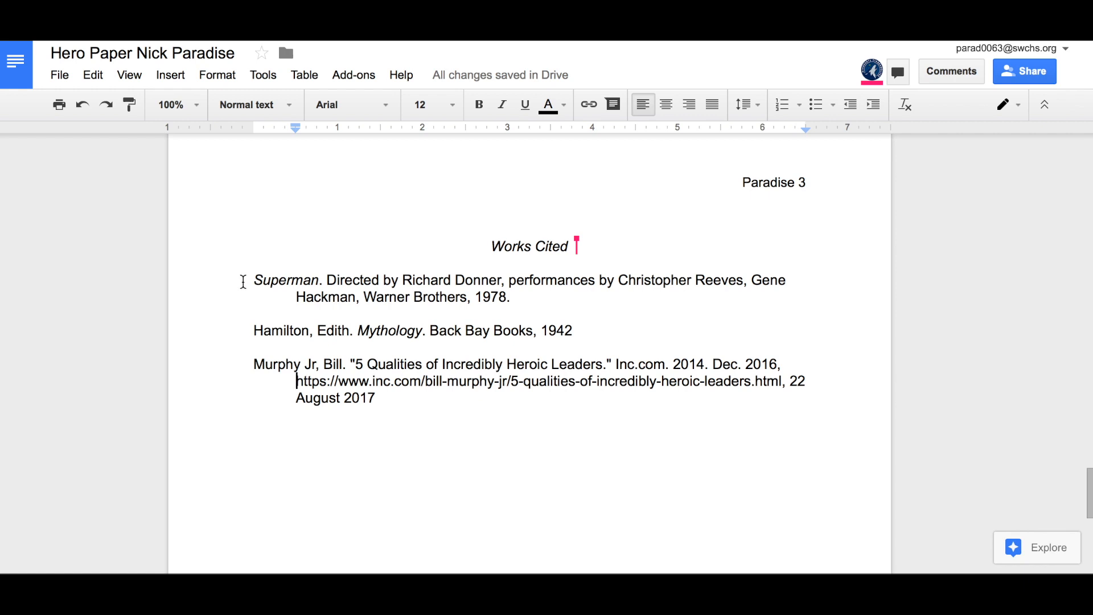
Step: Set all three Works Cited entries to double line spacing
drag(243, 281, 845, 478)
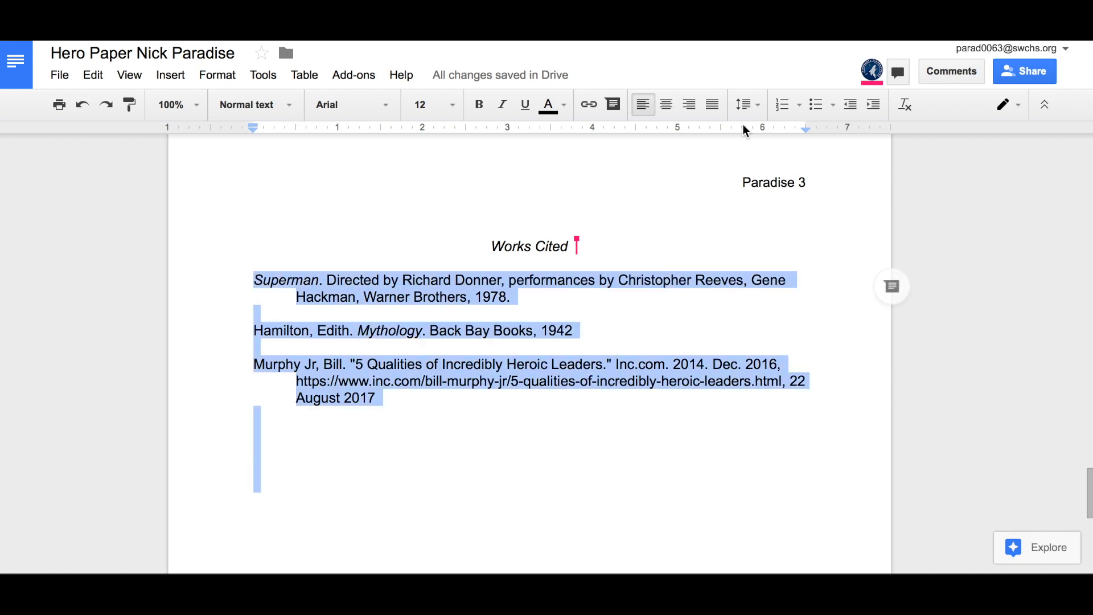
click(751, 106)
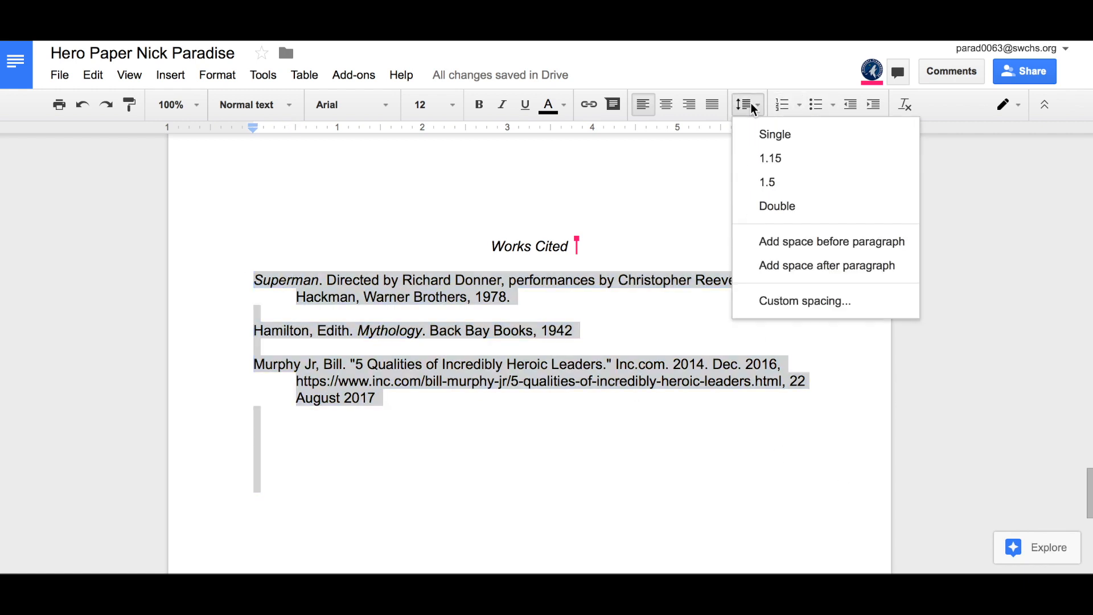
click(763, 206)
click(506, 520)
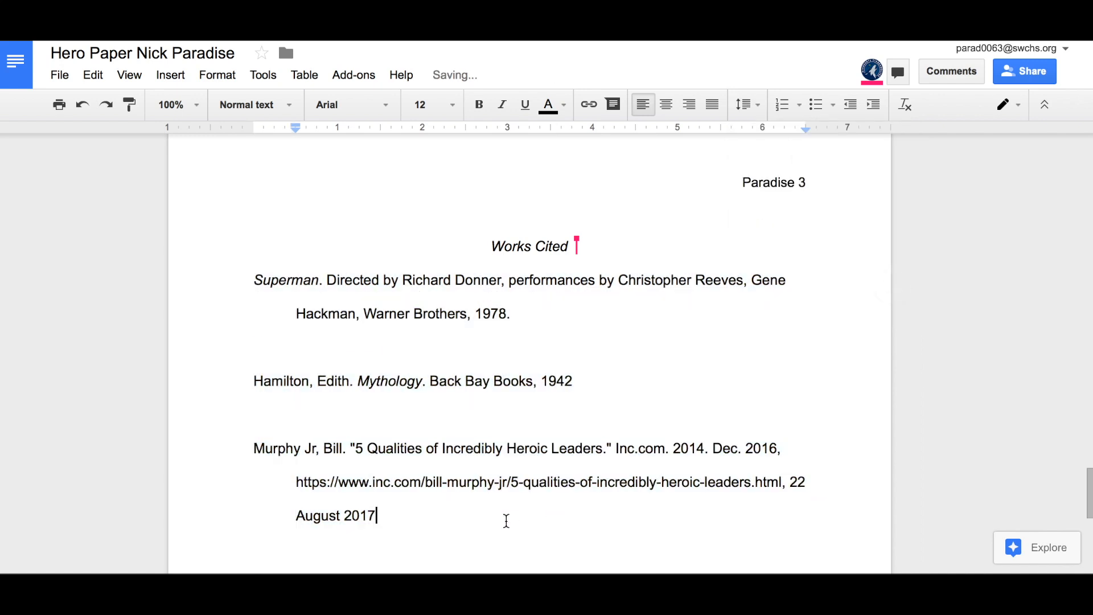
Step: Delete the blank lines between the entries, including the one above the Mythology entry
scroll(506, 520, down, 1)
click(270, 384)
key(BackSpace)
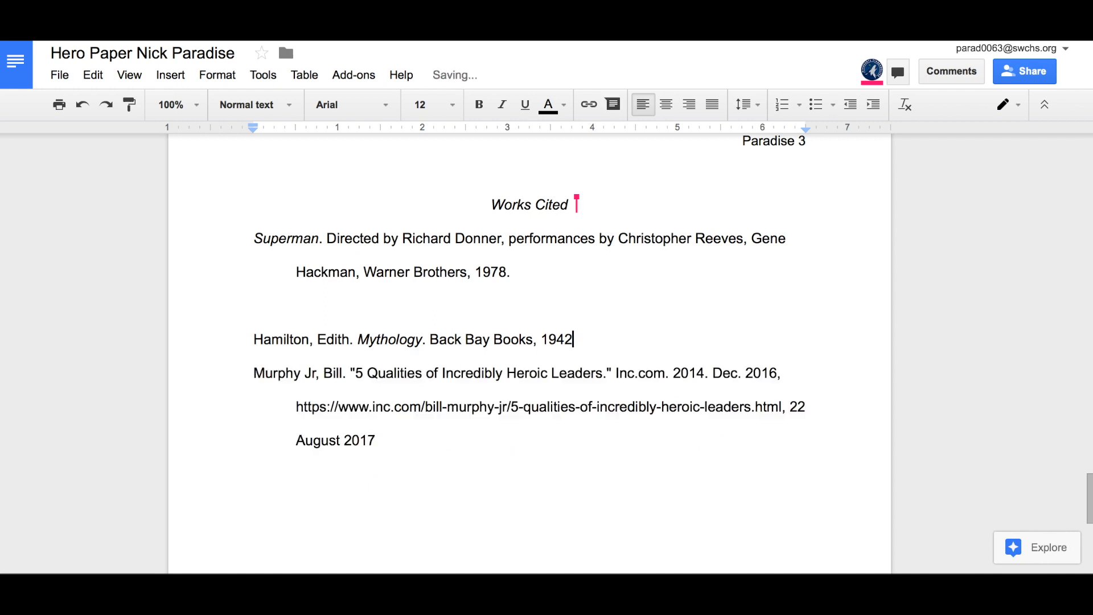
click(257, 311)
key(BackSpace)
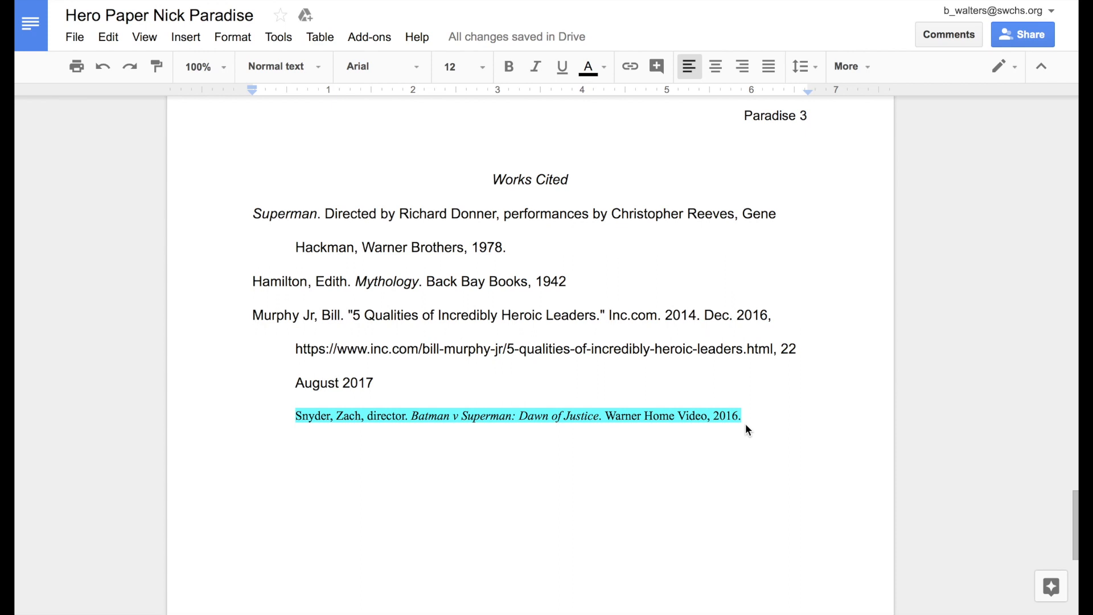
click(661, 415)
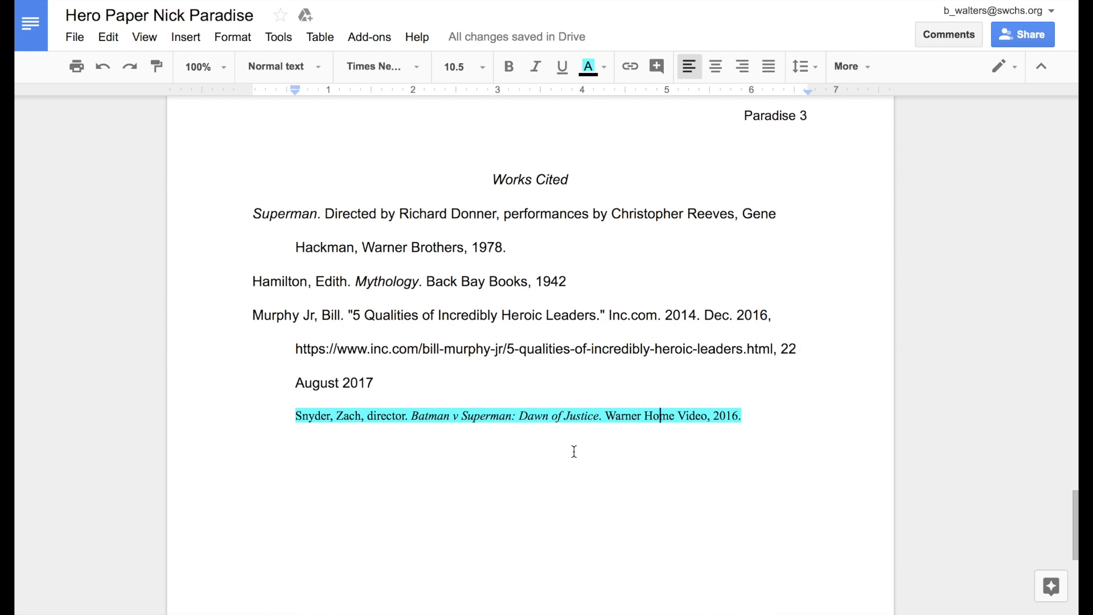
drag(296, 416, 768, 423)
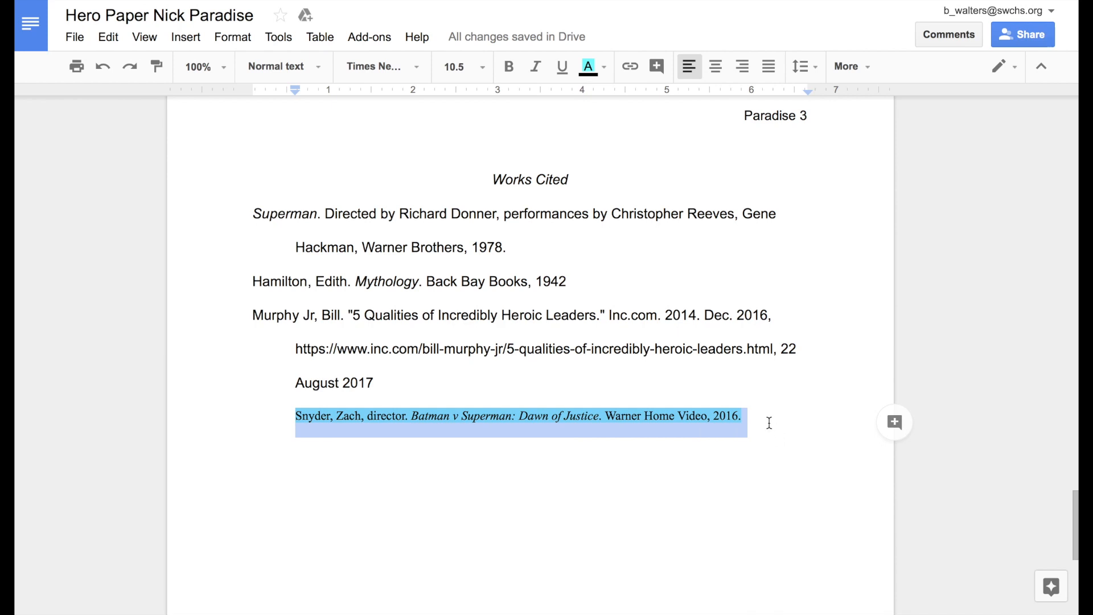
click(768, 423)
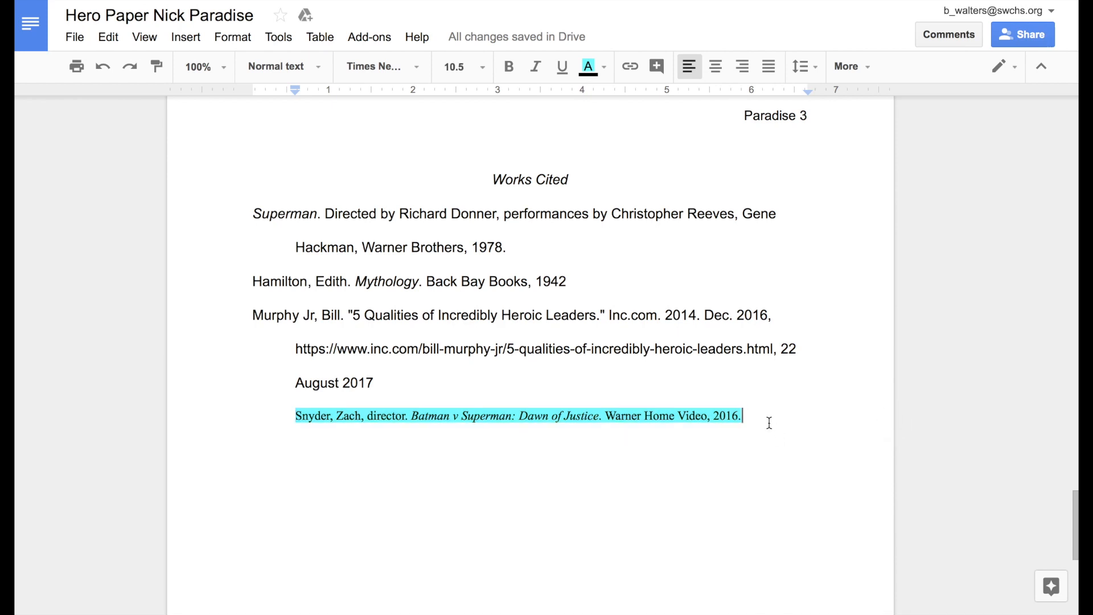